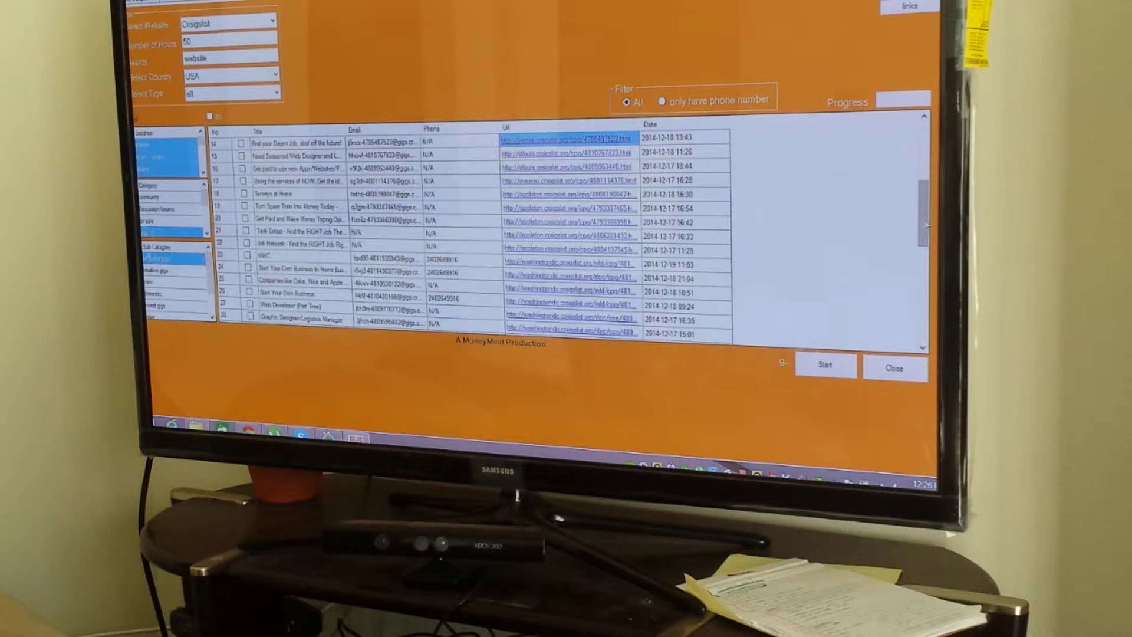
left_click_drag(924, 213, 925, 310)
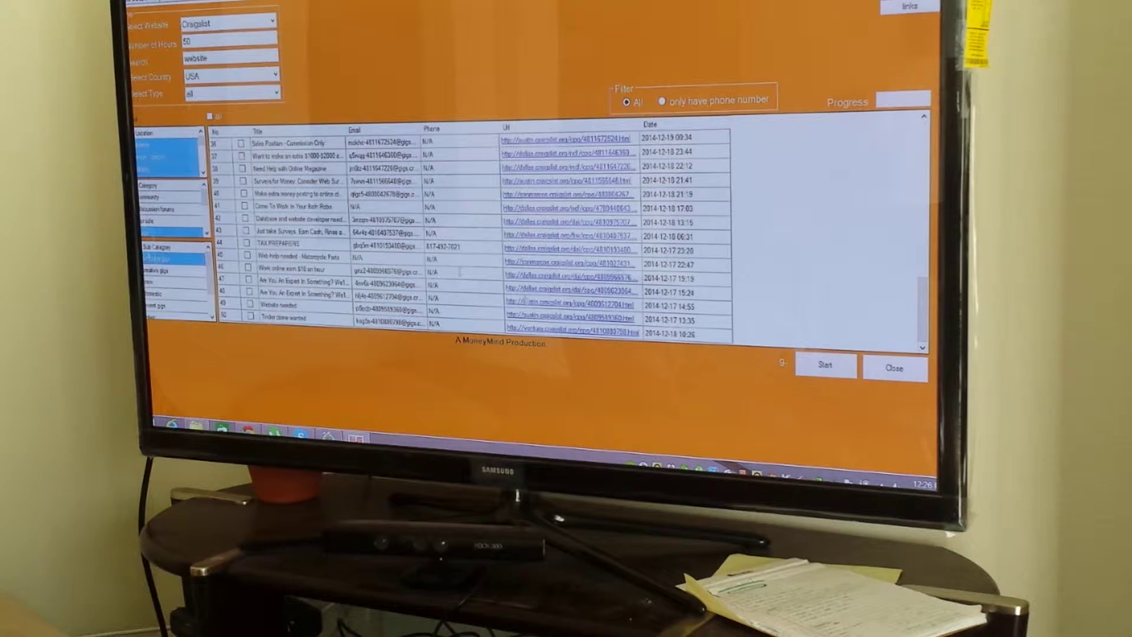
Select all scraped Craigslist listings, export them to an Excel file, and clear the results
left_click(210, 116)
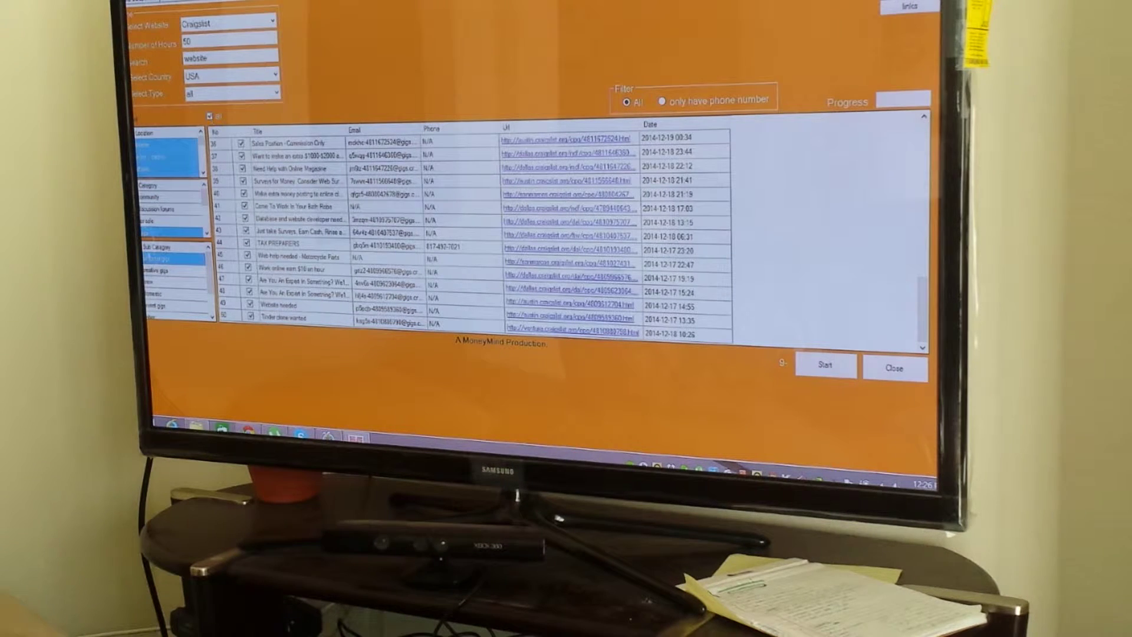
left_click(146, 3)
left_click(173, 18)
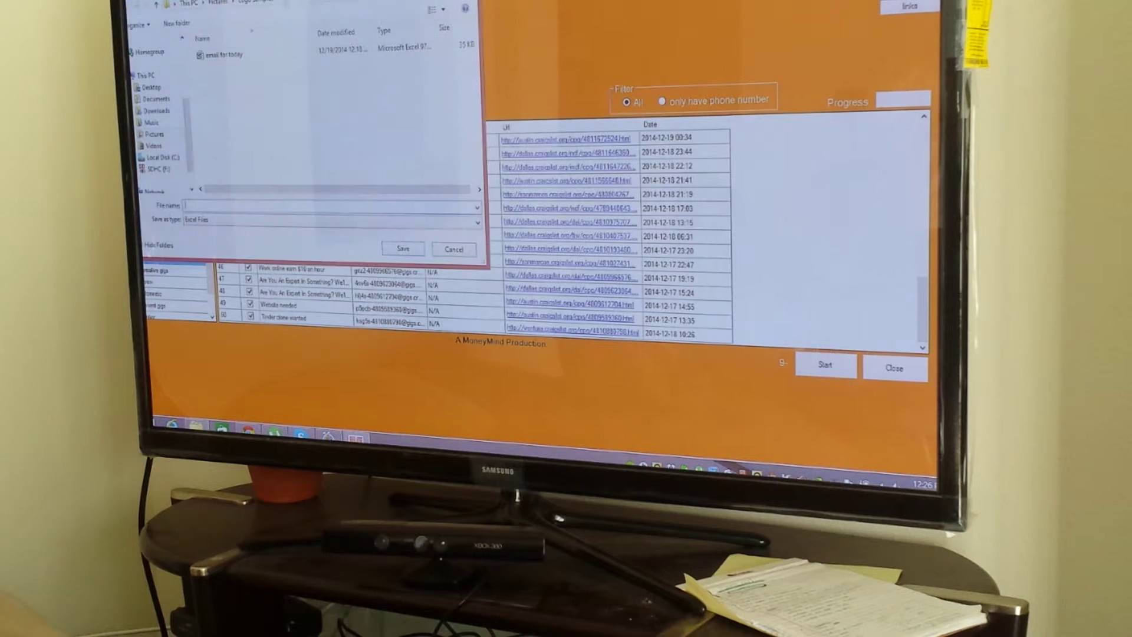
key("Escape")
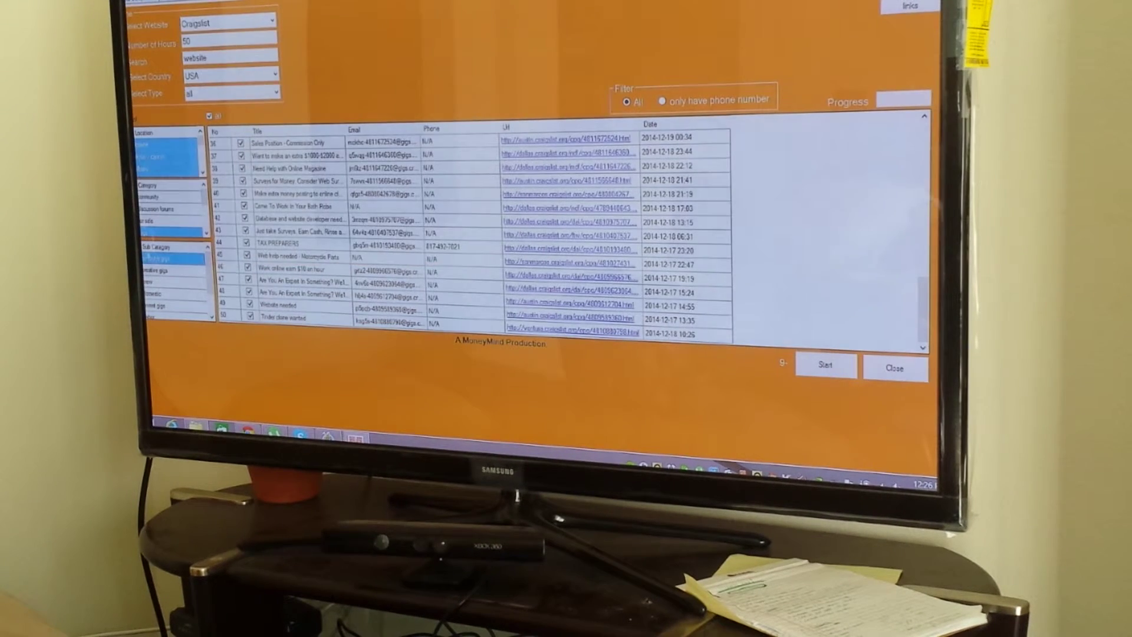
left_click(662, 99)
Set the search to show all listings regardless of phone number
left_click(626, 102)
left_click(825, 364)
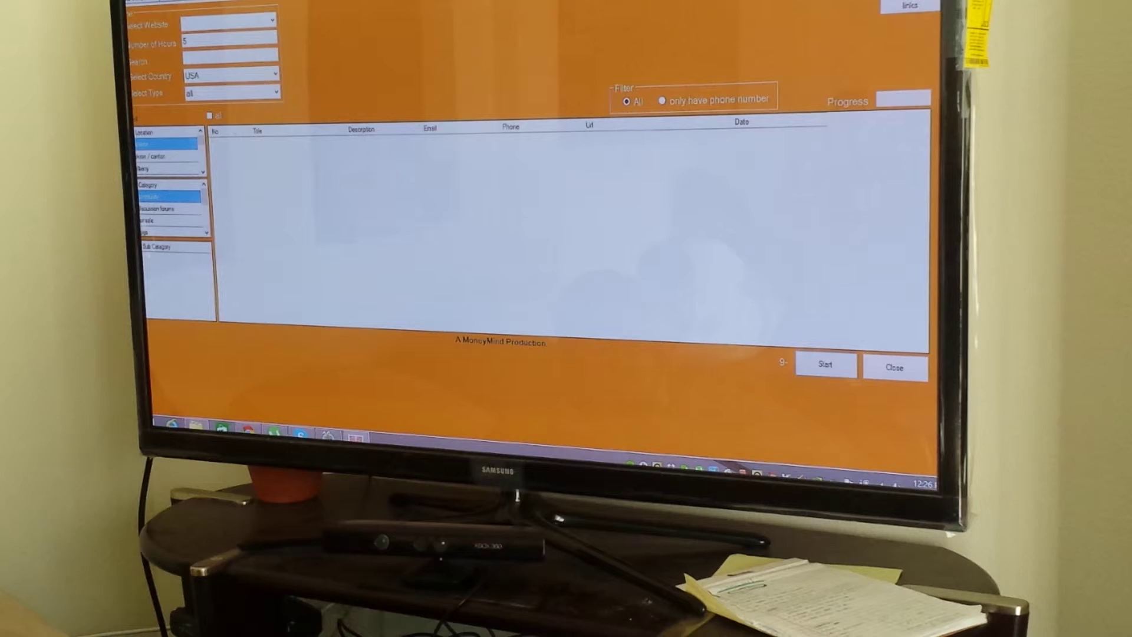